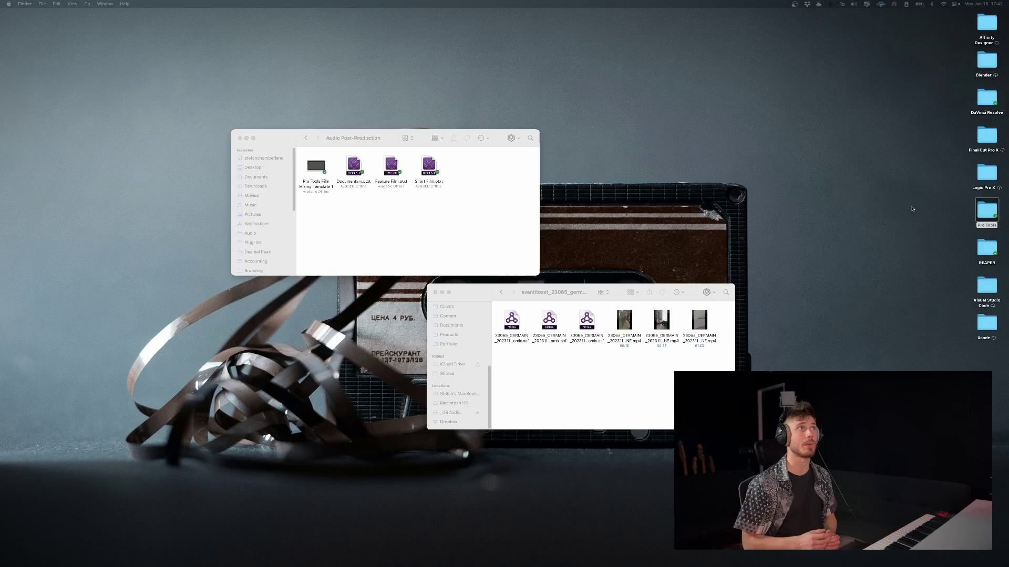
Bring the Audio Post-Production templates window in front, beside the AAF delivery folder
click(489, 216)
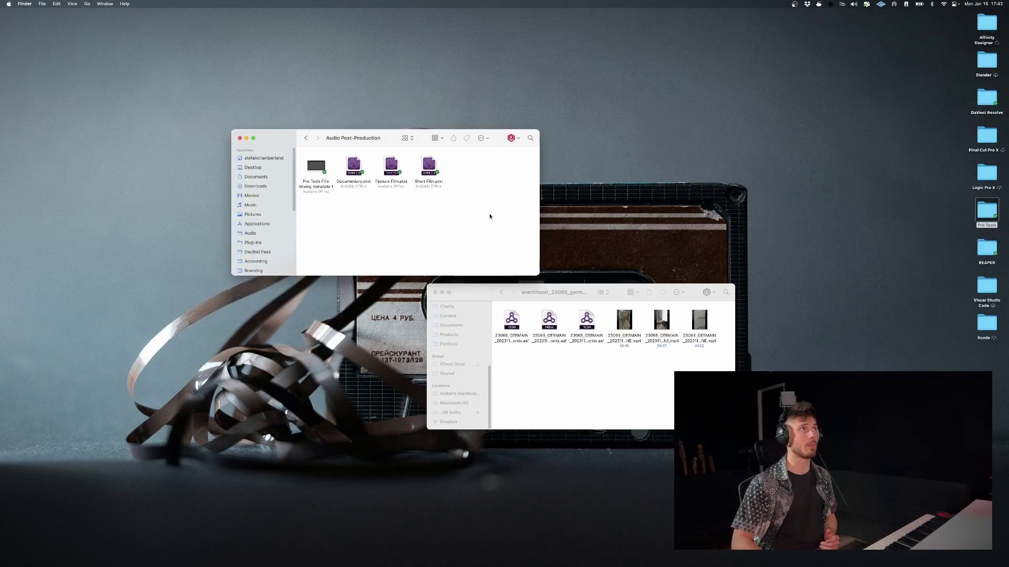
Start a session from the Short Film template, keeping the default name Short Film
double_click(424, 167)
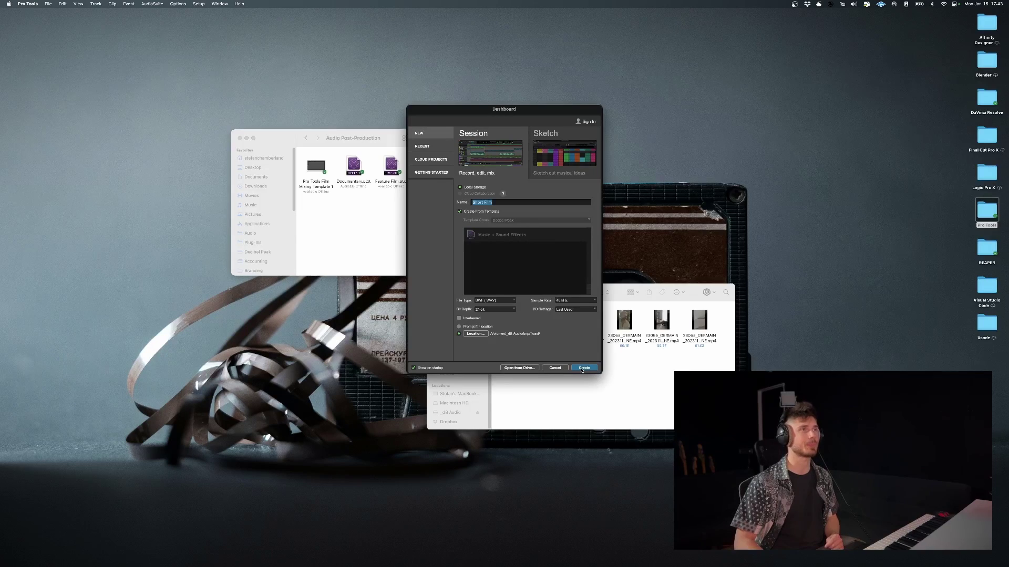
click(584, 368)
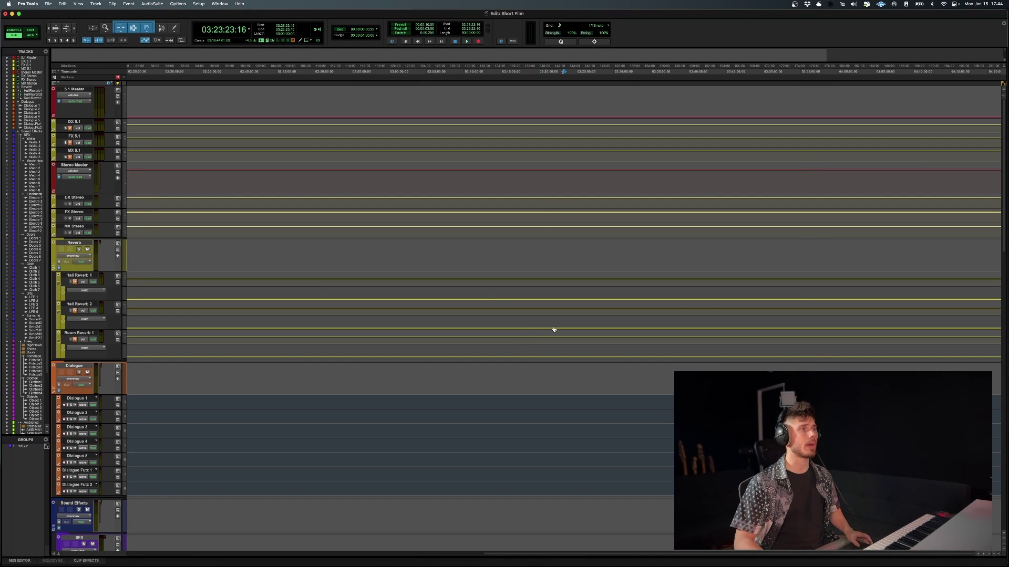
Drag the second .aaf file from the delivery folder into the Edit window and dismiss the start-time warning
key(super+Tab)
key(super+Tab)
key(super+Tab)
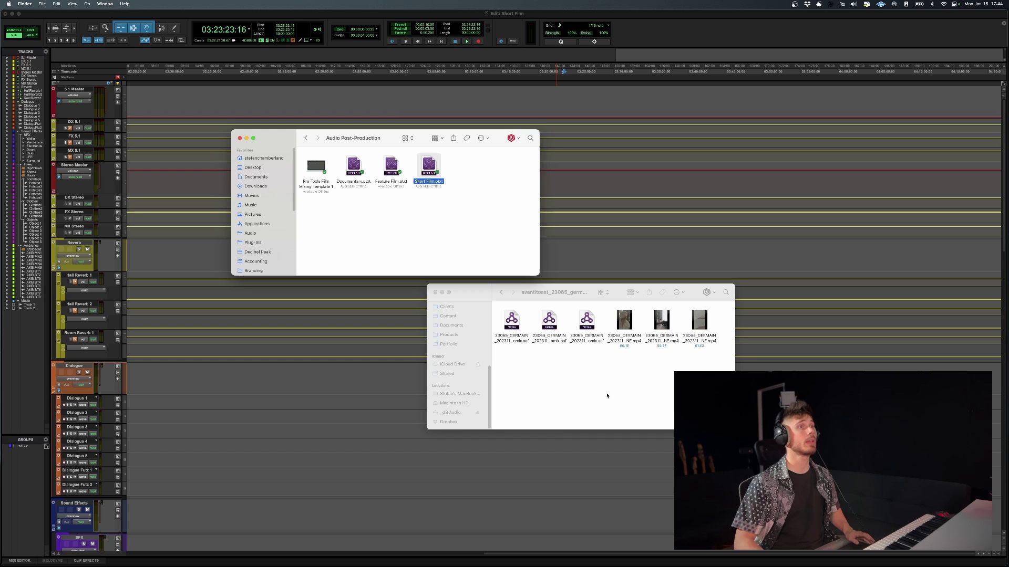
click(607, 395)
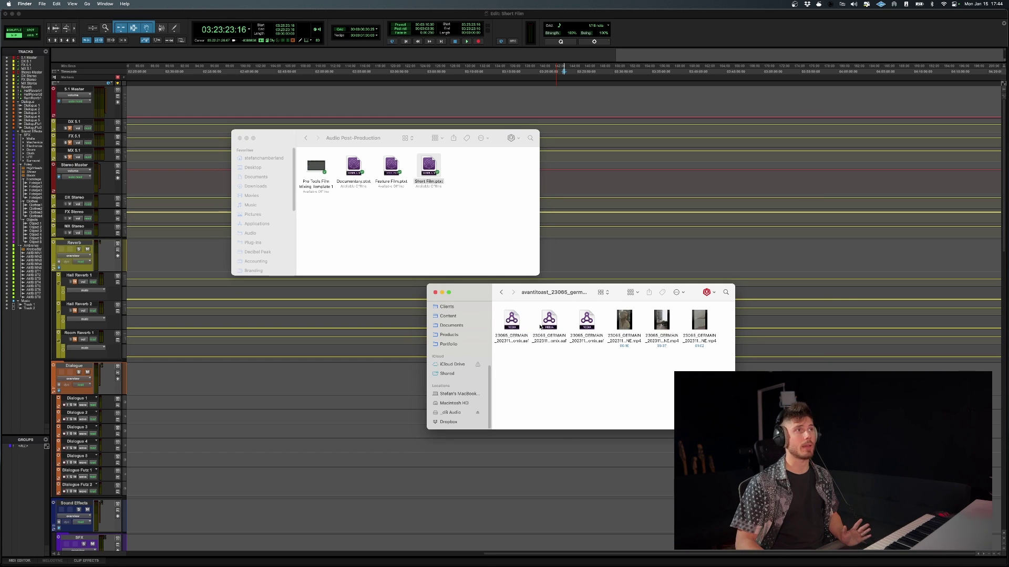
drag(541, 326, 261, 387)
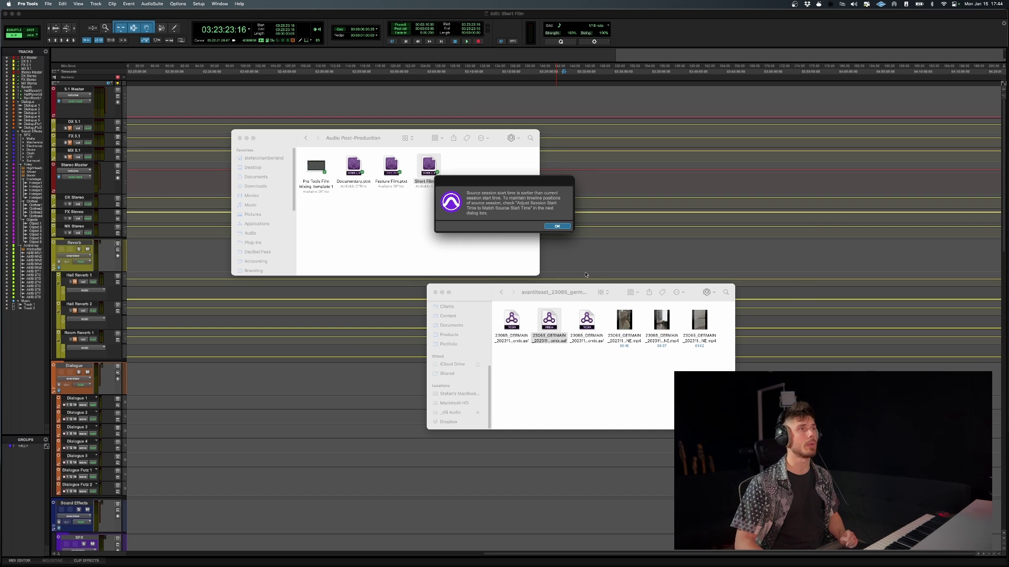
click(557, 227)
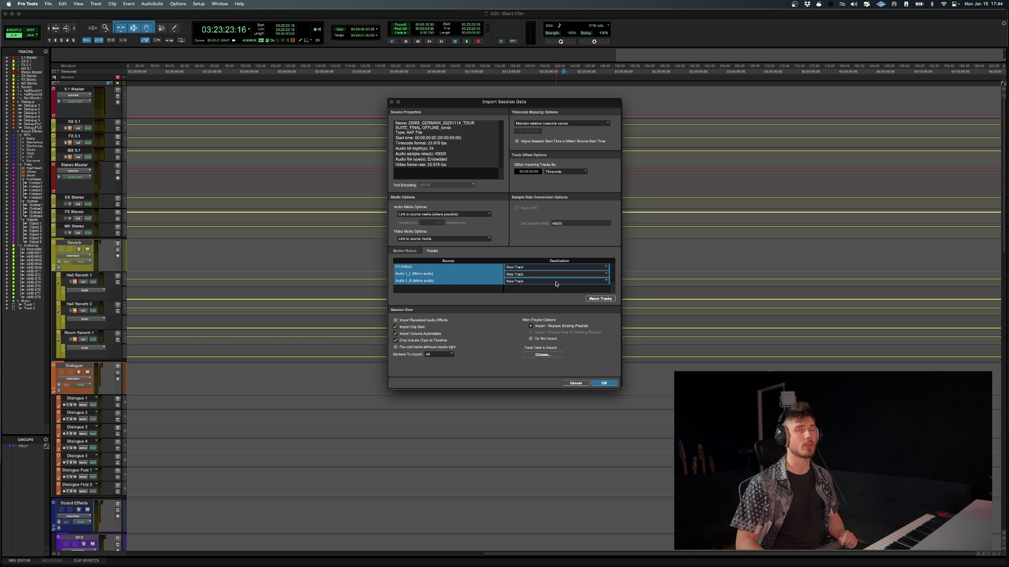
Import the AAF's video and two audio tracks as New Track, matching the session frame rate to the video
click(530, 272)
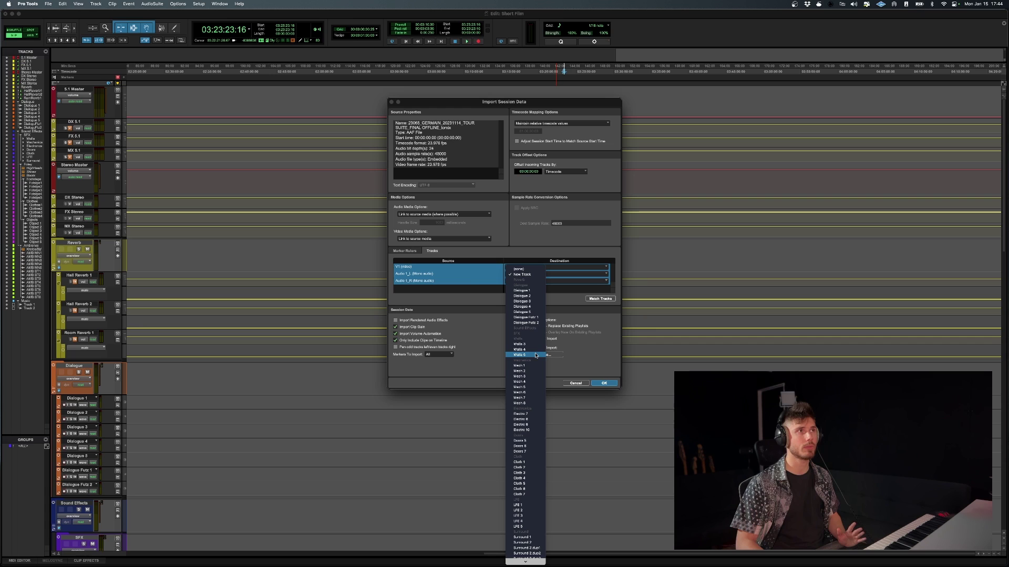
click(469, 284)
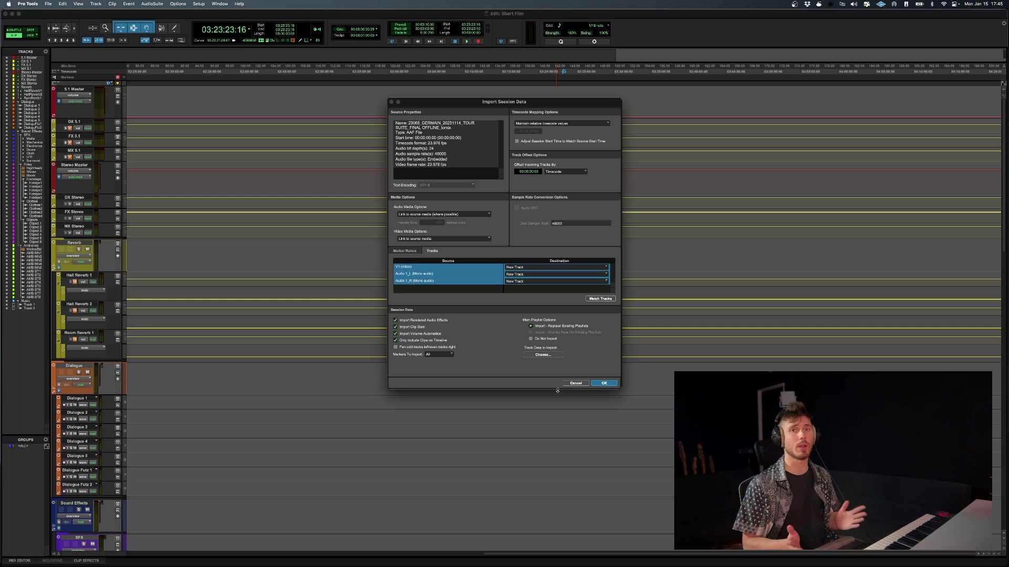
click(604, 383)
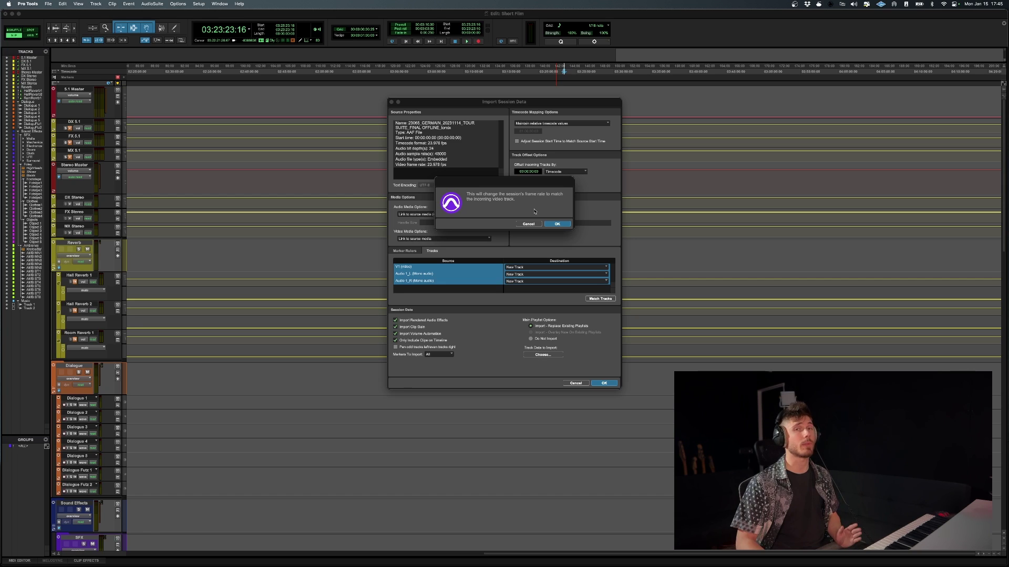
click(557, 223)
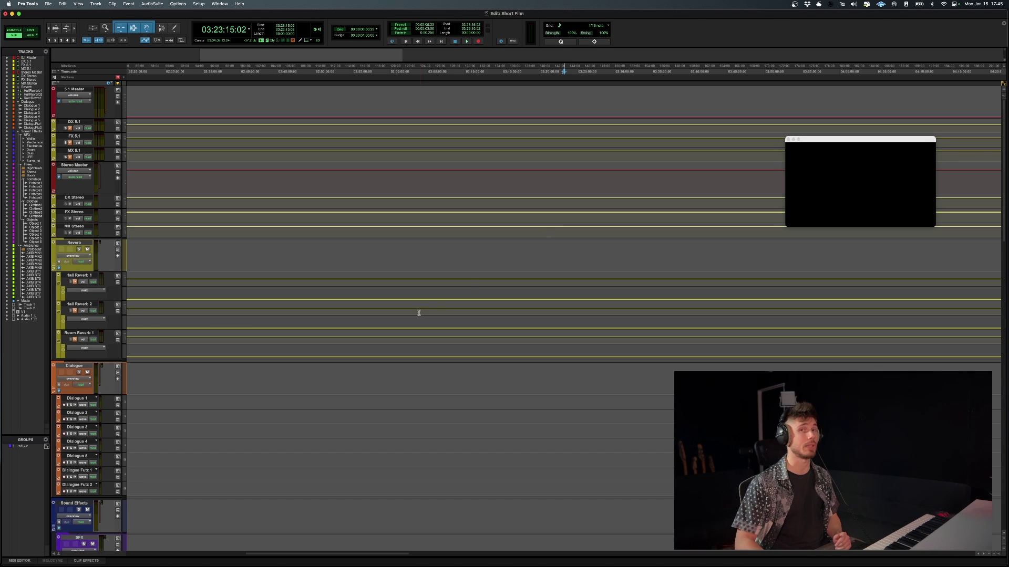
Zoom in on the Audio 1_L and Audio 1_R clips at session start and select both tracks
scroll(334, 407, down, 10)
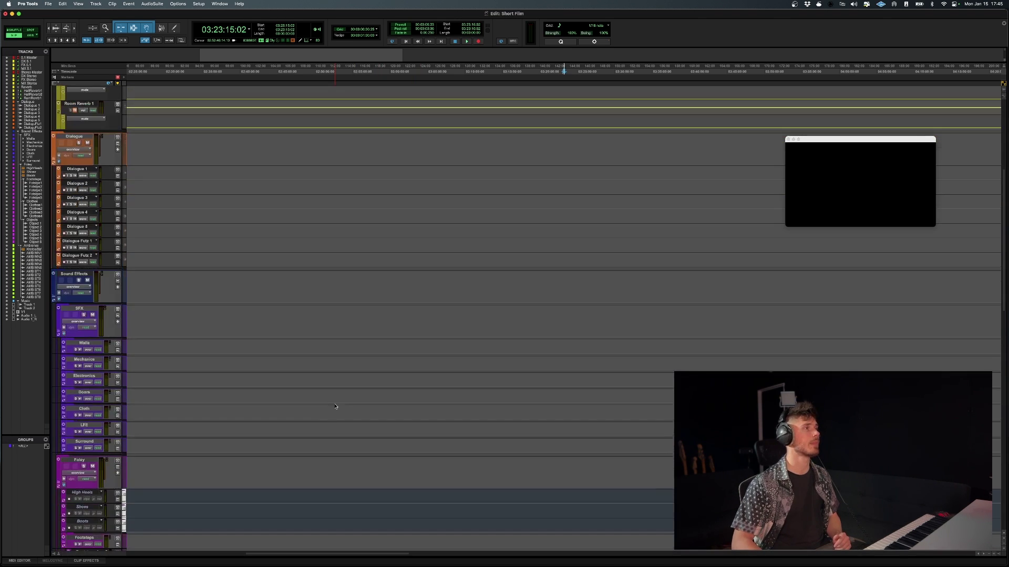
scroll(335, 407, down, 15)
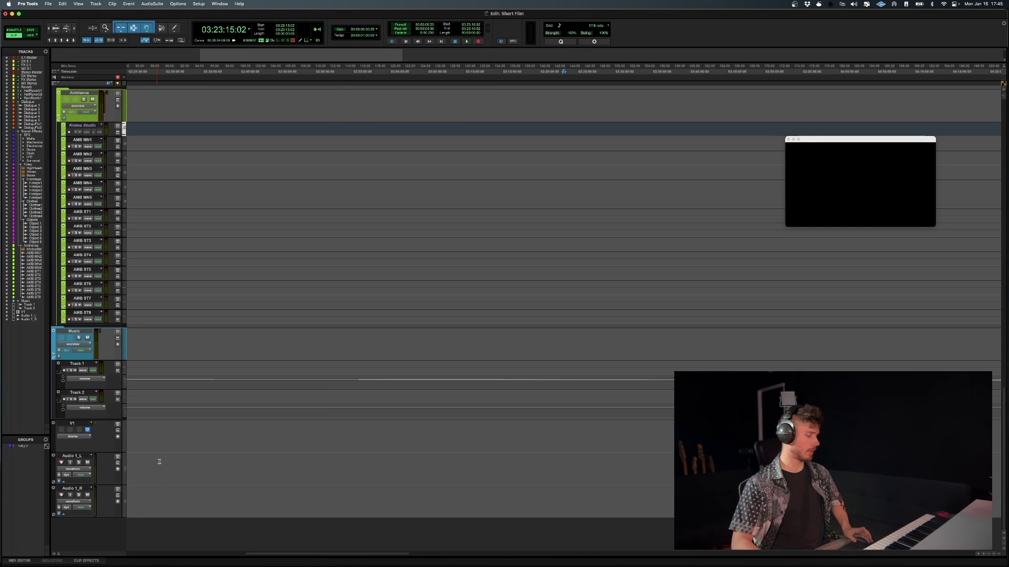
scroll(183, 480, left, 15)
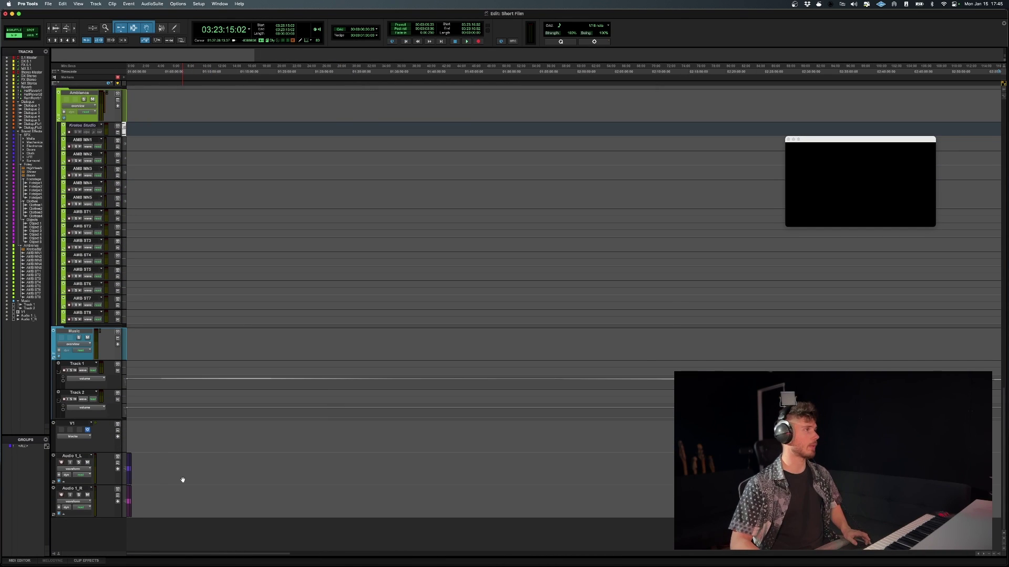
click(137, 468)
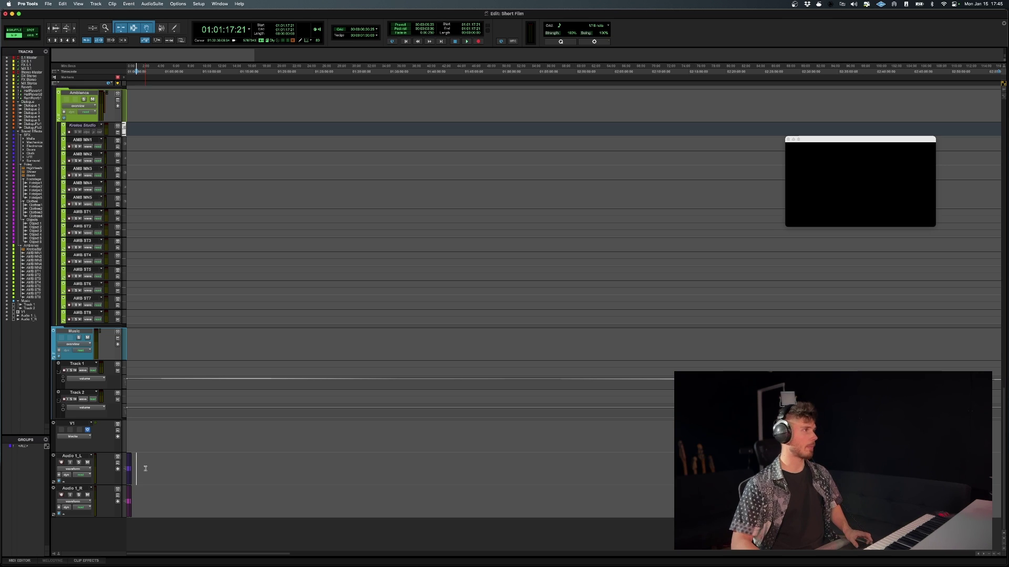
key(super+bracketright)
key(super+bracketright)
key(super+bracketright)
key(super+bracketright)
key(super+bracketright)
key(super+bracketright)
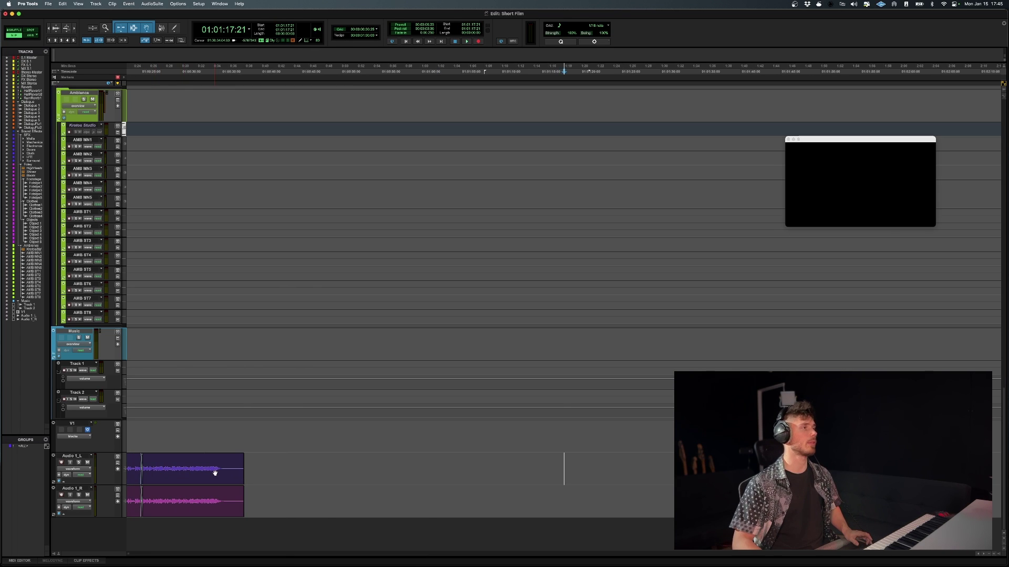
scroll(216, 471, left, 5)
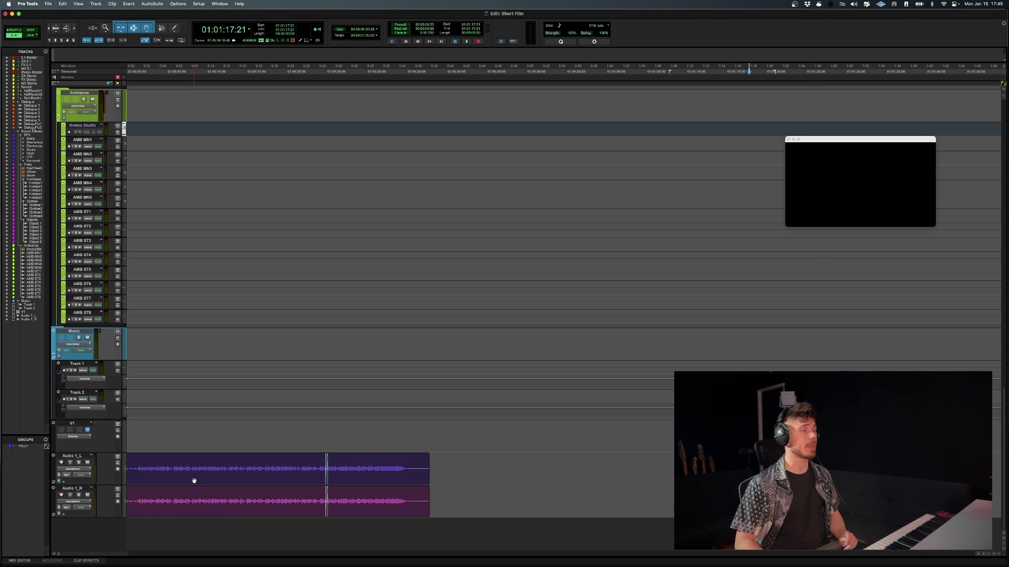
click(70, 457)
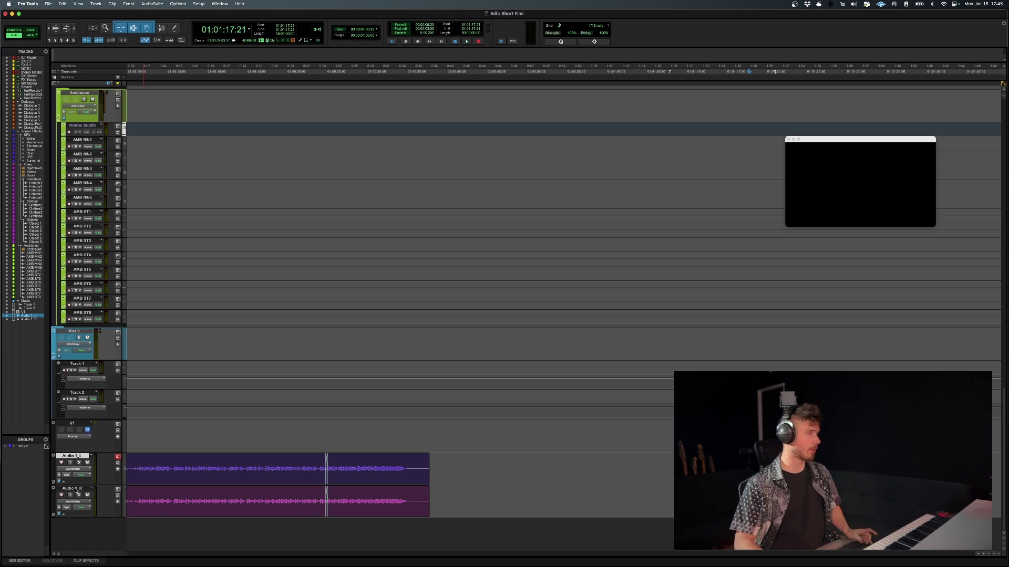
shift+click(77, 489)
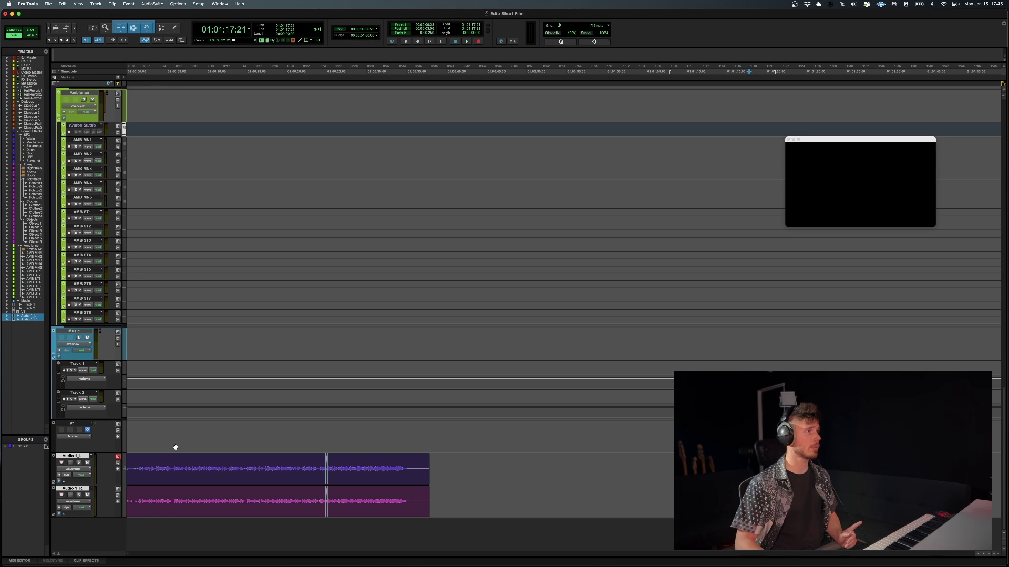
Move the two selected Audio 1 tracks into a new basic folder named AAF
right_click(69, 458)
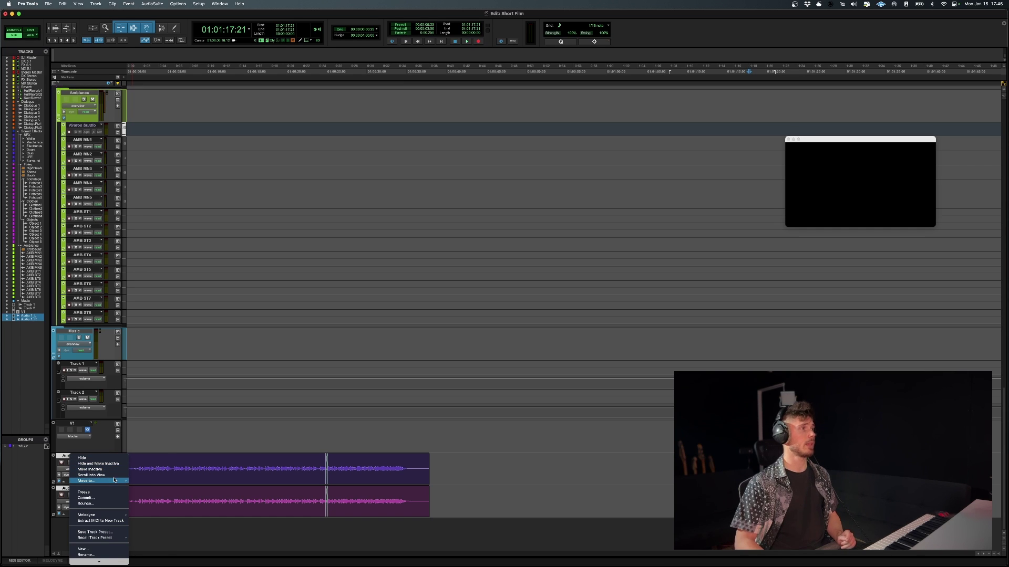
mouse_move(115, 481)
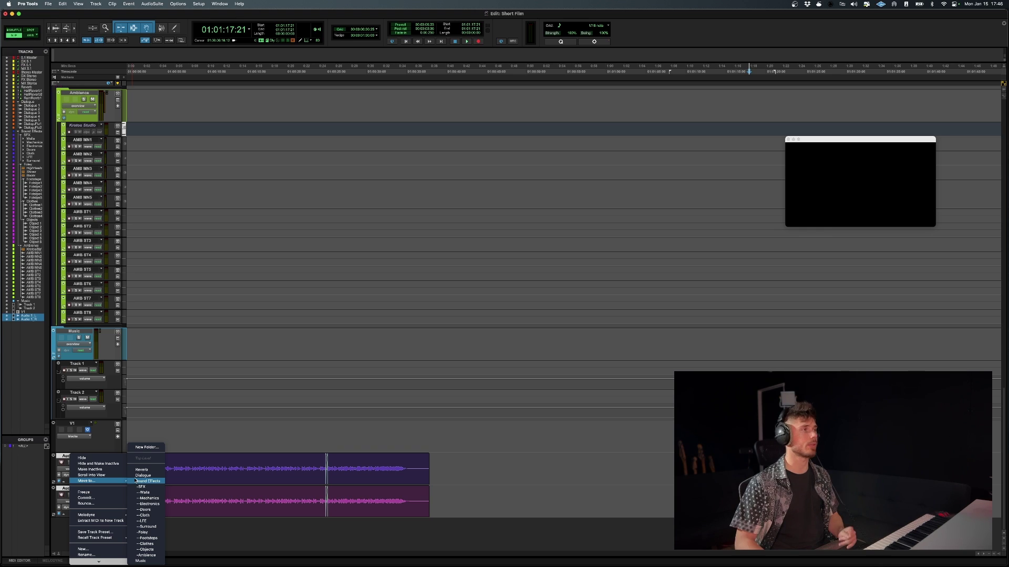
click(157, 452)
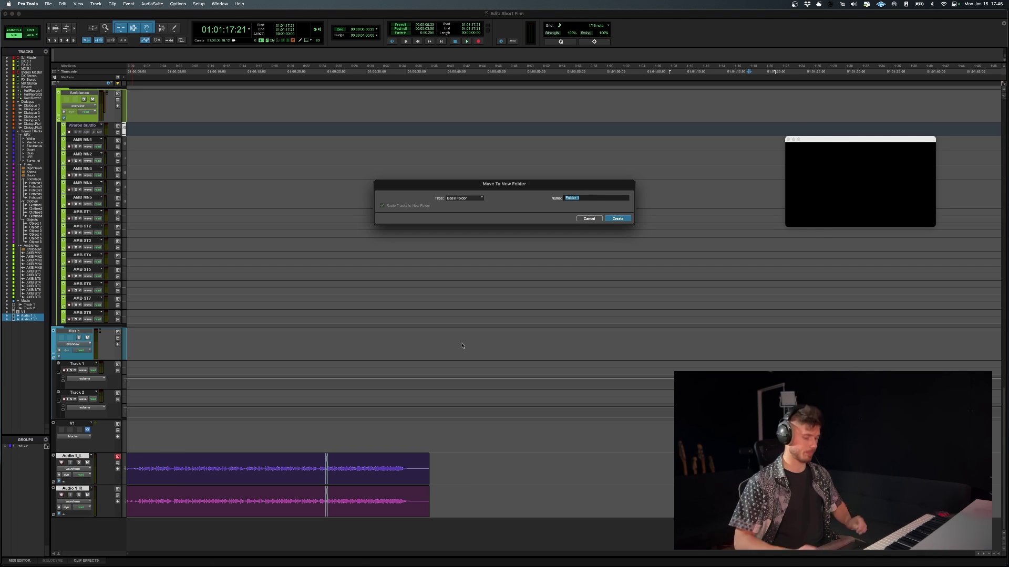
text(AAF)
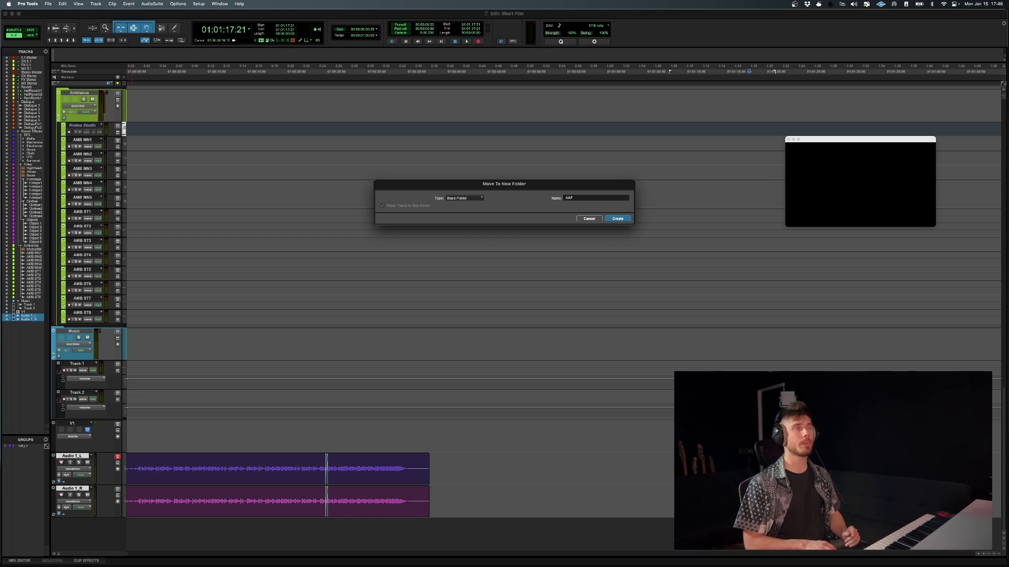
key(Return)
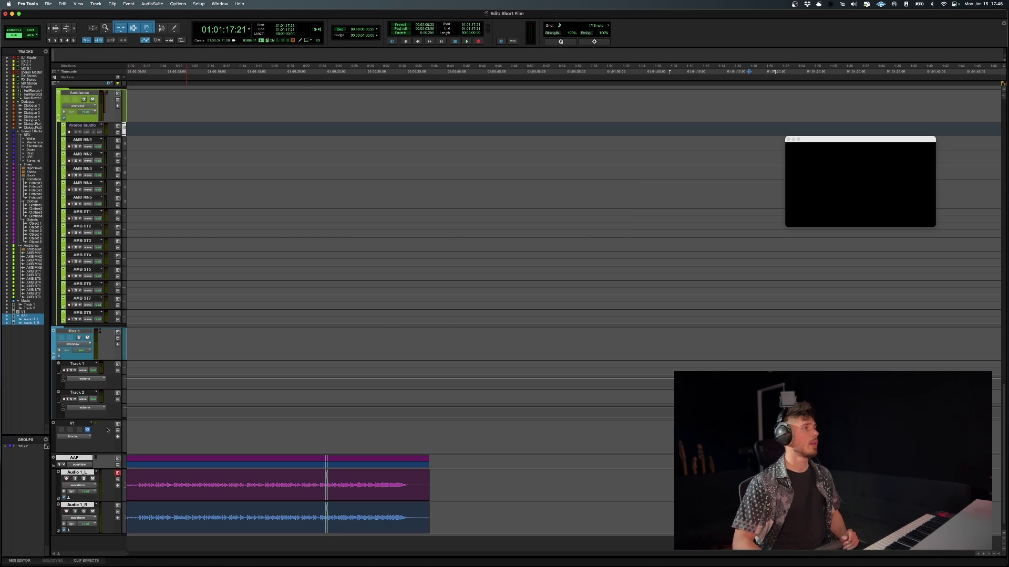
Drag the AAF folder up to sit above Dialogue, just below the Reverb tracks
drag(76, 452, 54, 363)
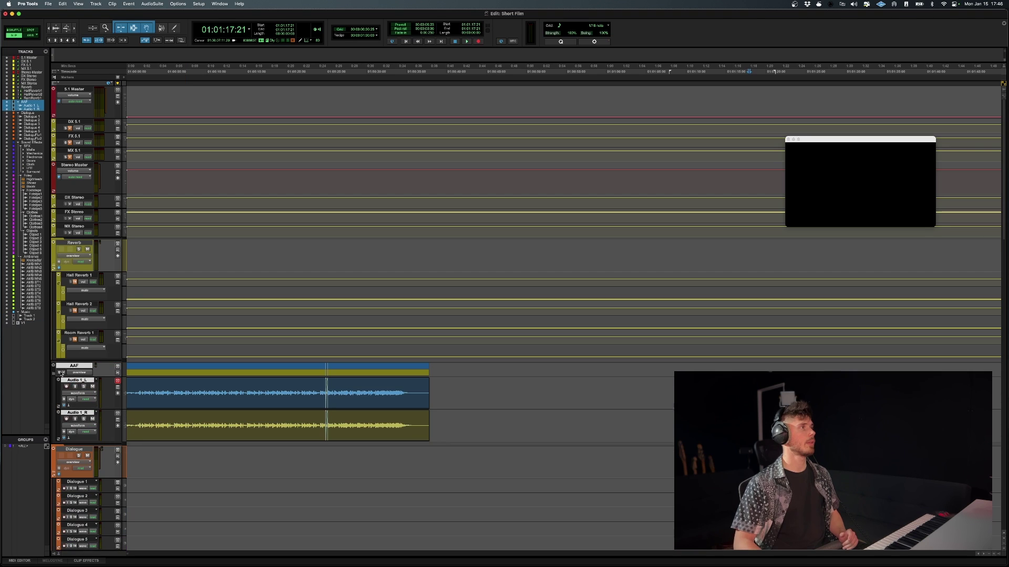
scroll(90, 347, down, 3)
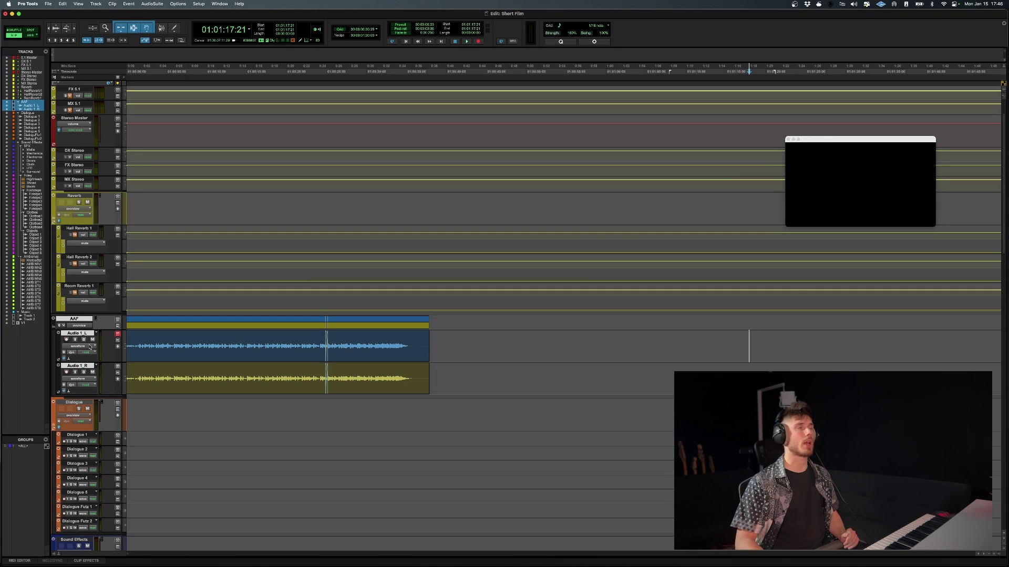
scroll(90, 350, down, 4)
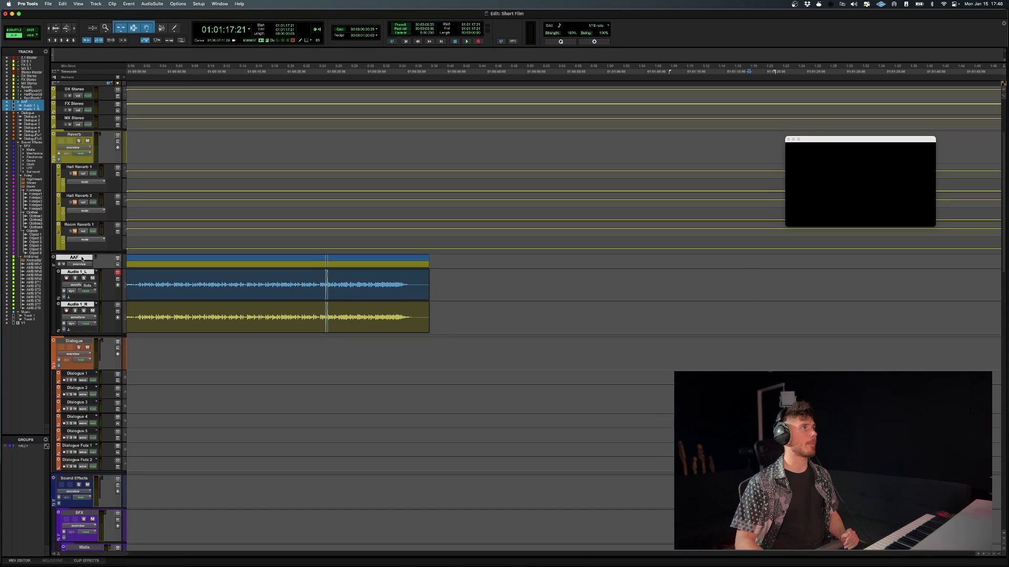